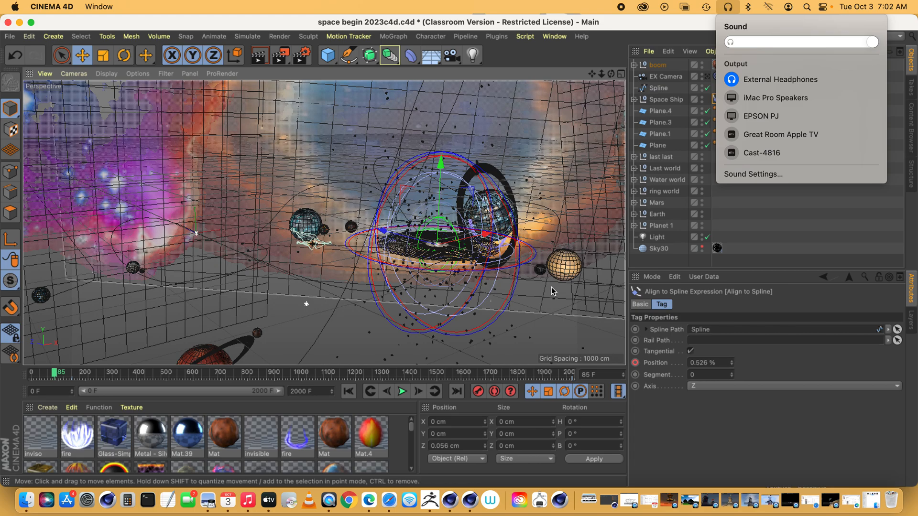
Select the Spline object and view the whole flight path among the planets from above.
{"action": "left_click", "coordinate": [643, 24]}
{"action": "left_click_drag", "start_coordinate": [611, 73], "coordinate": [578, 147]}
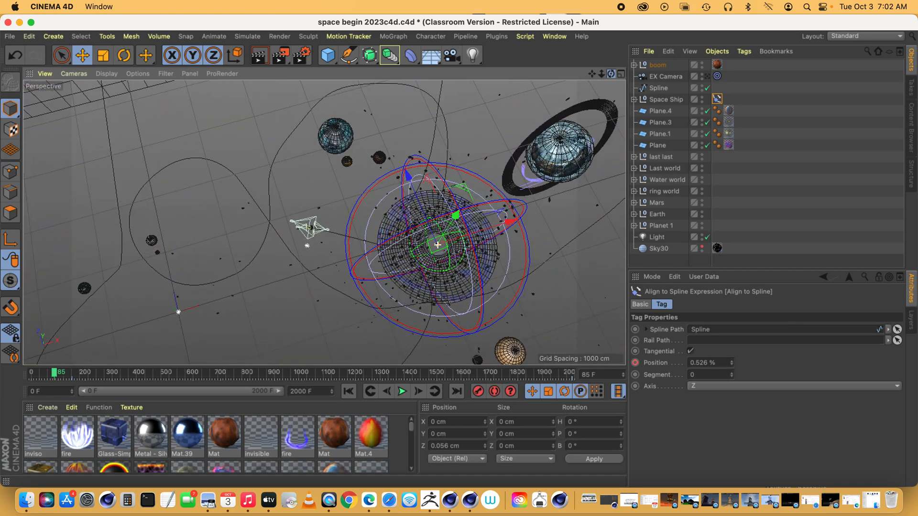
{"action": "left_click", "coordinate": [657, 89]}
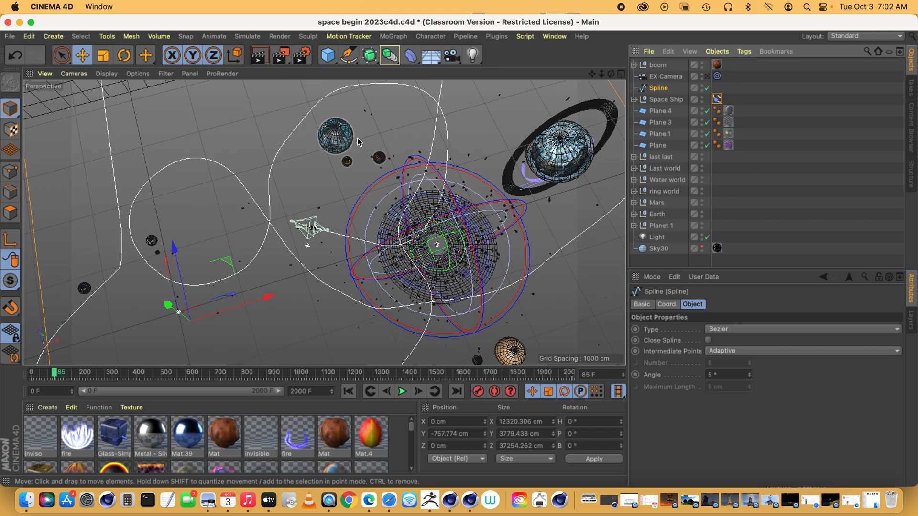
{"action": "left_click_drag", "start_coordinate": [601, 74], "coordinate": [602, 77]}
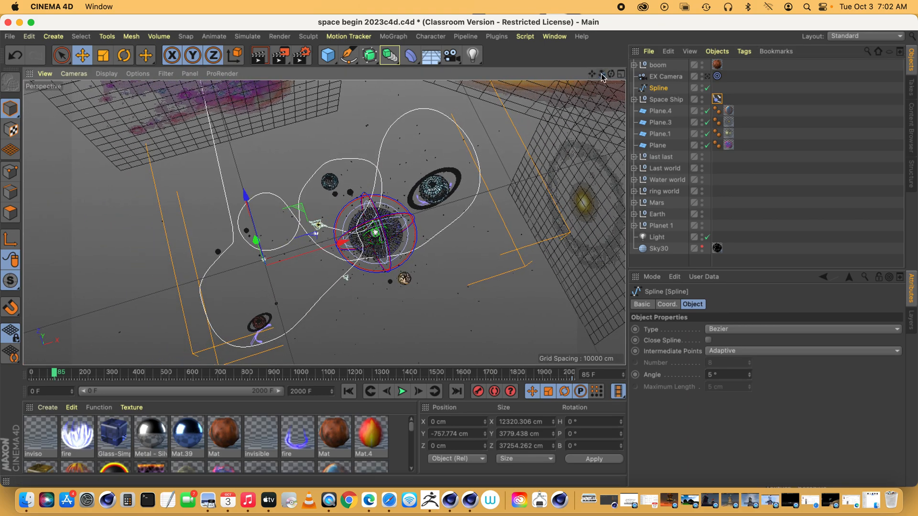
{"action": "left_click", "coordinate": [82, 55]}
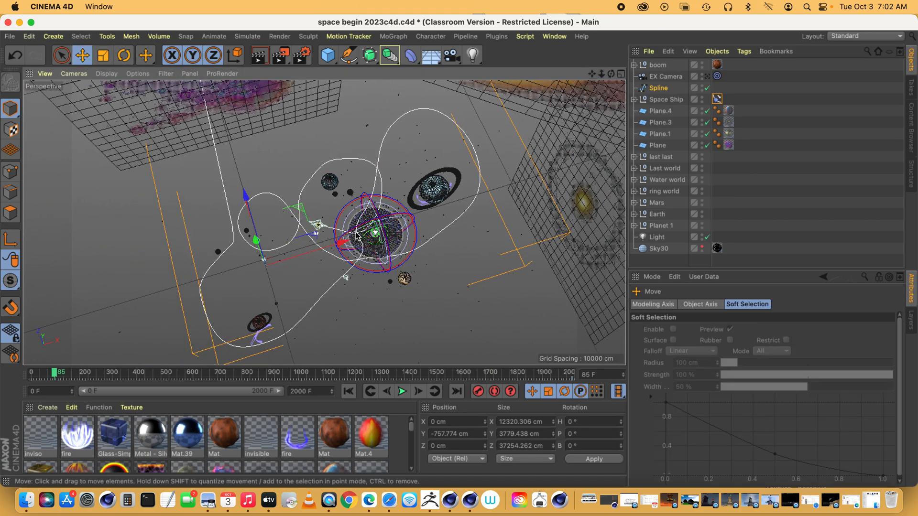
{"action": "left_click_drag", "start_coordinate": [245, 232], "coordinate": [276, 195]}
{"action": "key", "text": "super+z"}
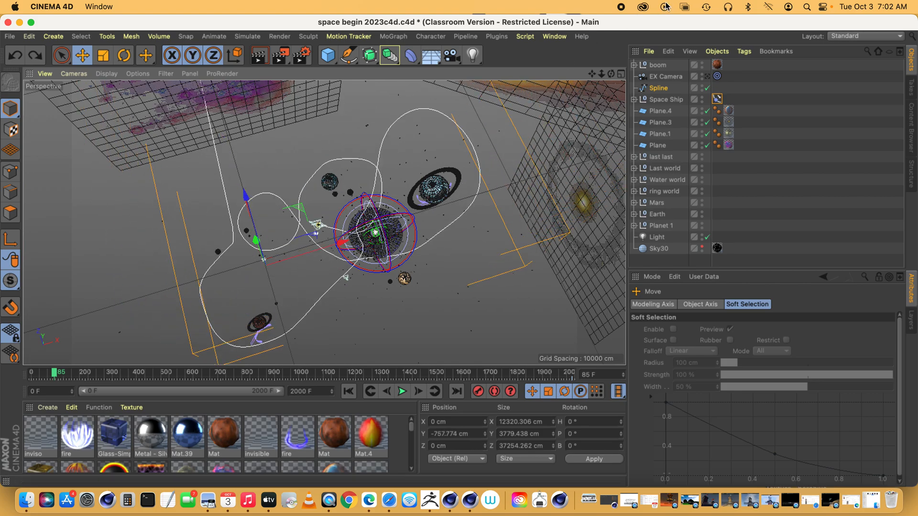
Inspect individual points of the flight path spline in point mode, and return to model mode.
{"action": "left_click_drag", "start_coordinate": [611, 73], "coordinate": [602, 74]}
{"action": "left_click", "coordinate": [61, 55]}
{"action": "left_click", "coordinate": [82, 55]}
{"action": "left_click", "coordinate": [11, 171]}
{"action": "left_click", "coordinate": [167, 243]}
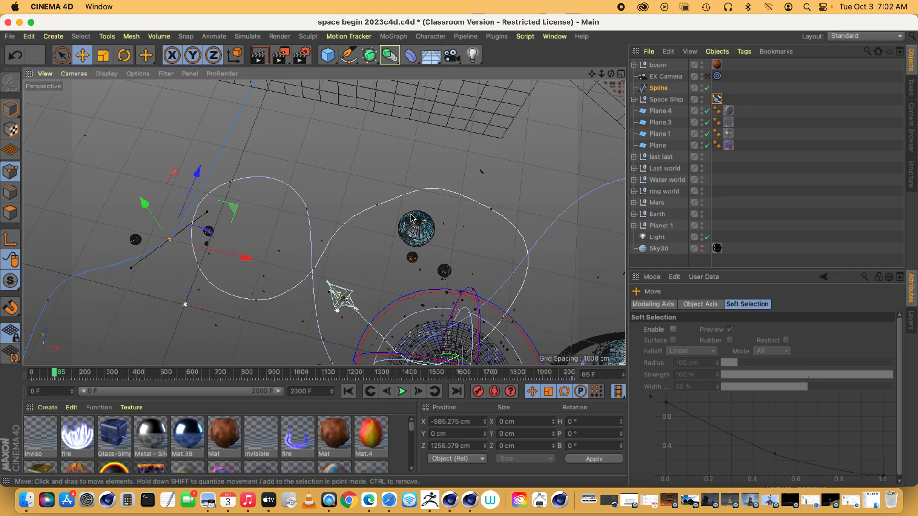
{"action": "left_click", "coordinate": [377, 207]}
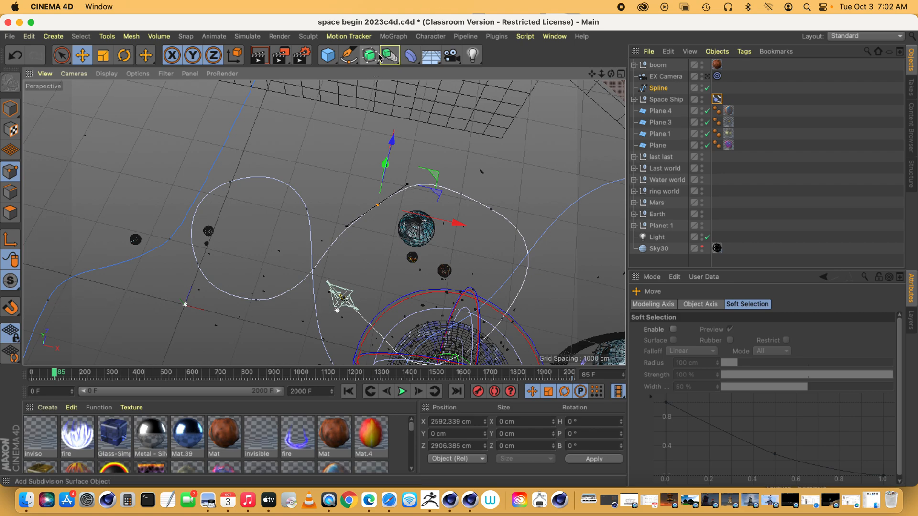
{"action": "left_click", "coordinate": [355, 61]}
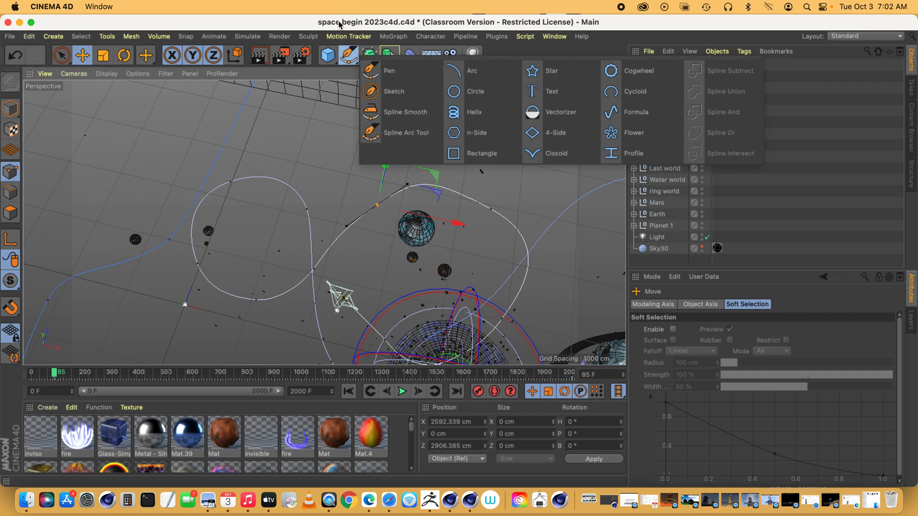
{"action": "left_click", "coordinate": [11, 109]}
{"action": "left_click_drag", "start_coordinate": [610, 74], "coordinate": [650, 98]}
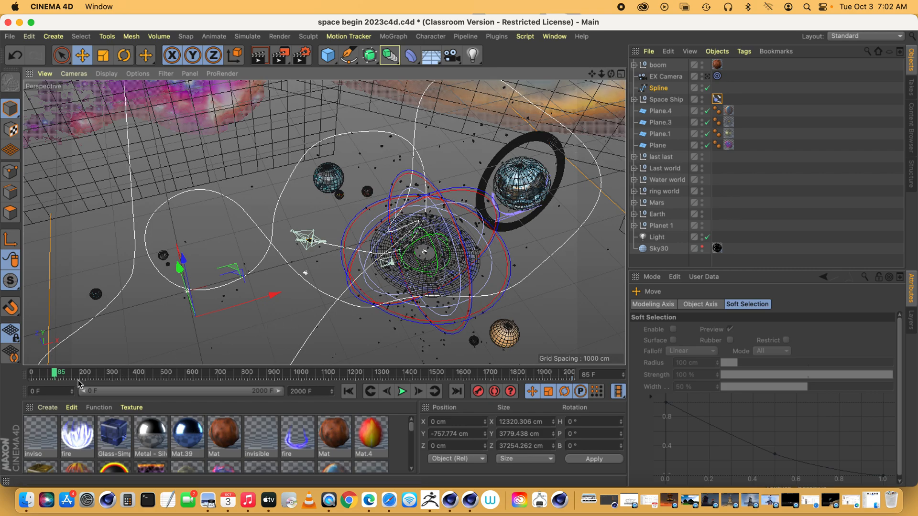
Scrub the animation to frame 761, back to frame 0, and on to frame 261 from a new viewing angle.
{"action": "left_click_drag", "start_coordinate": [55, 379], "coordinate": [236, 358]}
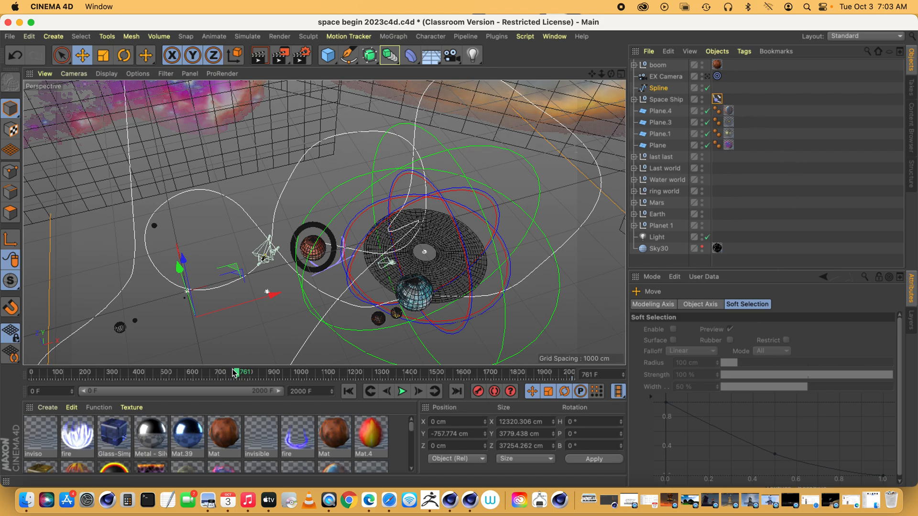
{"action": "left_click_drag", "start_coordinate": [236, 373], "coordinate": [13, 384]}
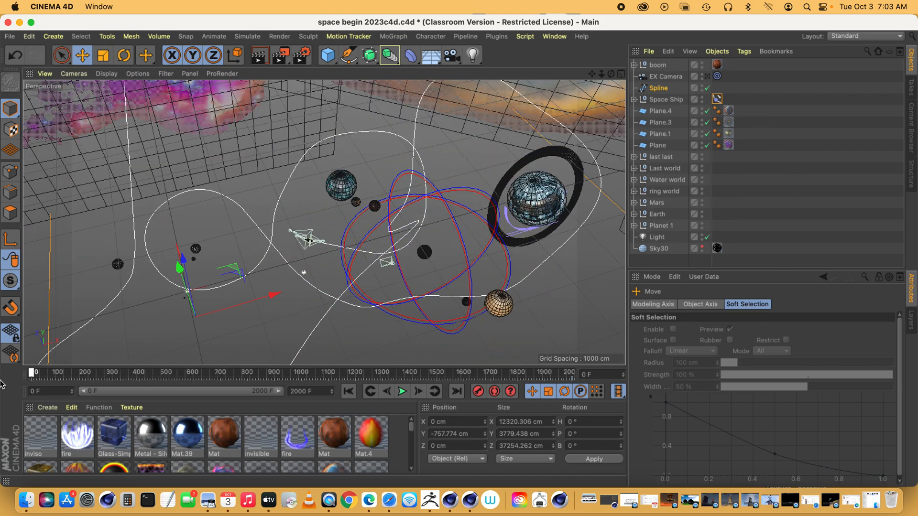
{"action": "left_click_drag", "start_coordinate": [611, 74], "coordinate": [679, 75]}
{"action": "left_click_drag", "start_coordinate": [611, 74], "coordinate": [638, 32]}
{"action": "left_click_drag", "start_coordinate": [32, 374], "coordinate": [101, 375]}
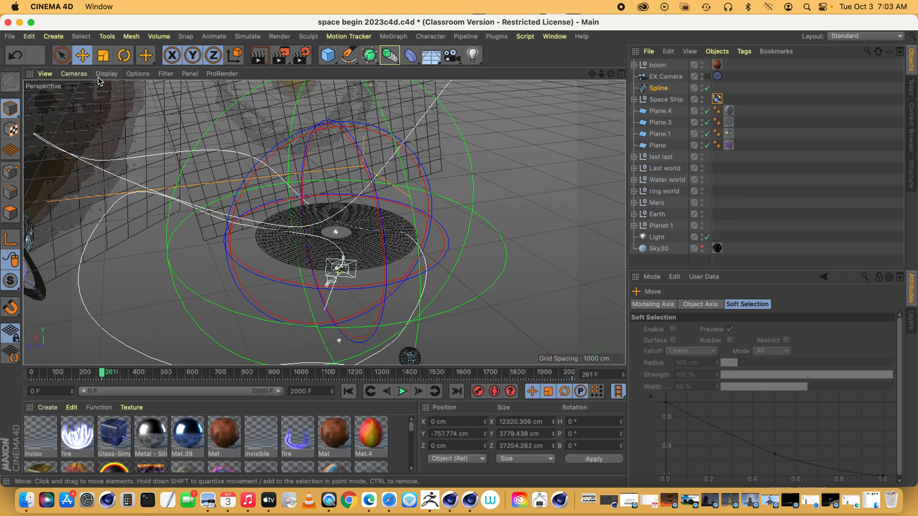
Preview the animation through the rear cam while scrubbing back to frame 0, and return to the Default Camera.
{"action": "left_click", "coordinate": [74, 73]}
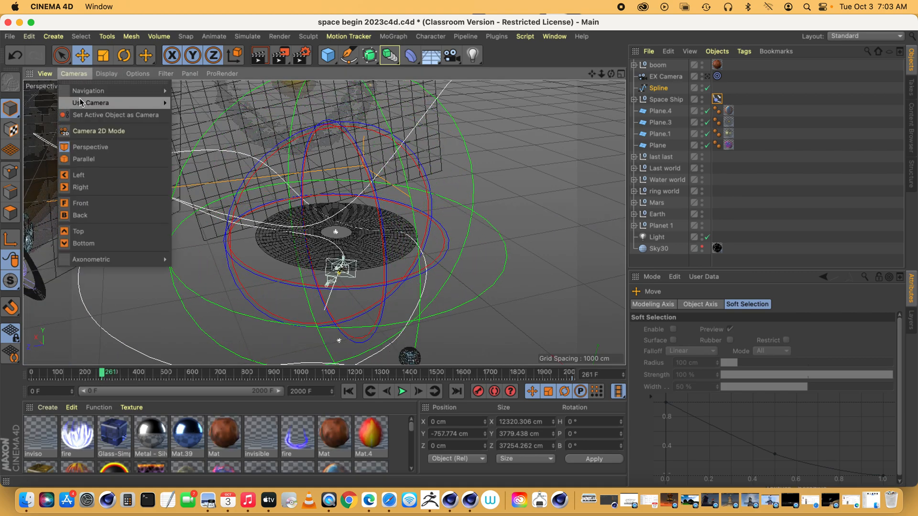
{"action": "mouse_move", "coordinate": [81, 107]}
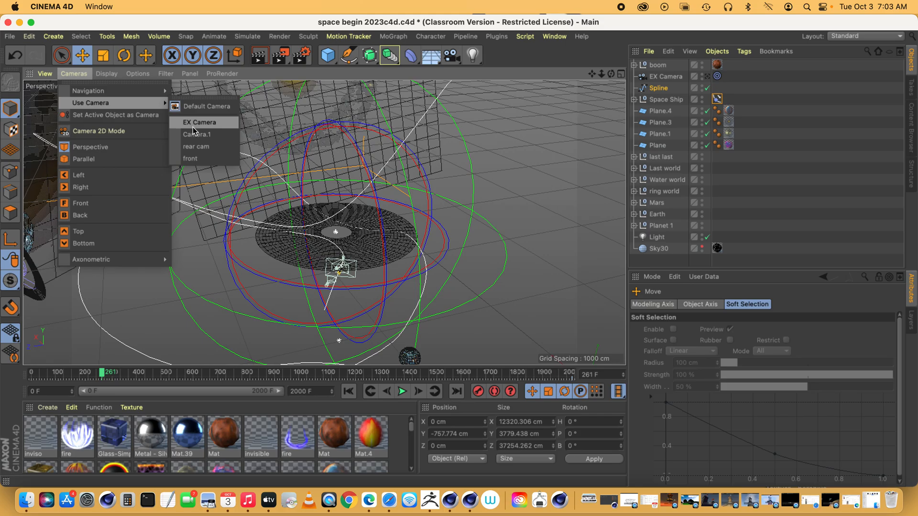
{"action": "left_click", "coordinate": [196, 147]}
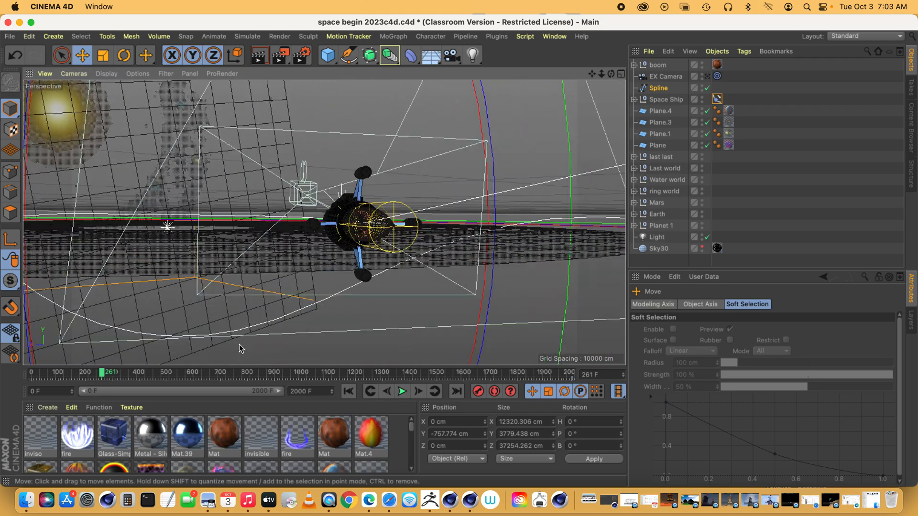
{"action": "left_click_drag", "start_coordinate": [102, 373], "coordinate": [24, 380]}
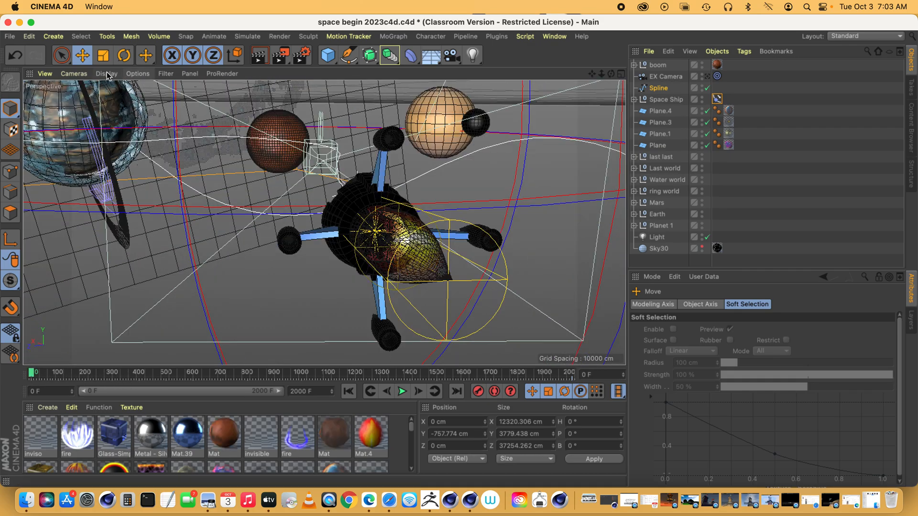
{"action": "left_click", "coordinate": [74, 73]}
{"action": "mouse_move", "coordinate": [88, 104]}
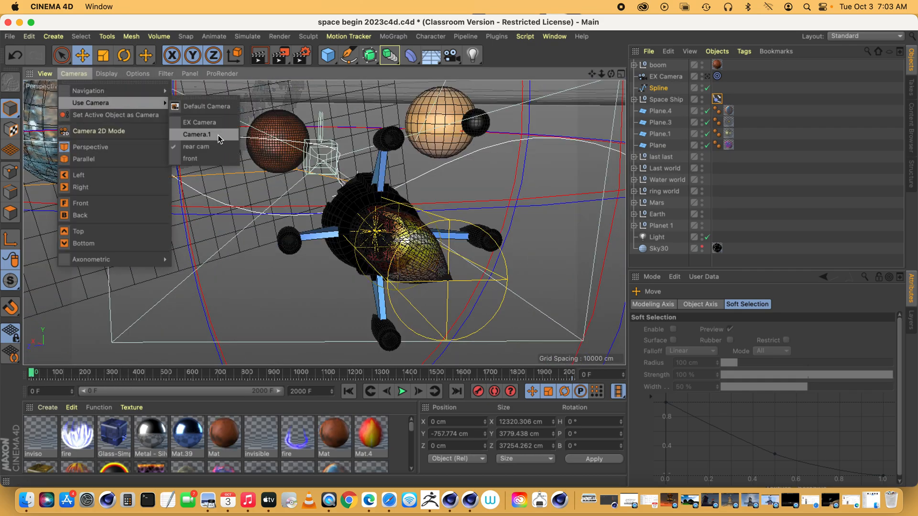
{"action": "left_click", "coordinate": [204, 106]}
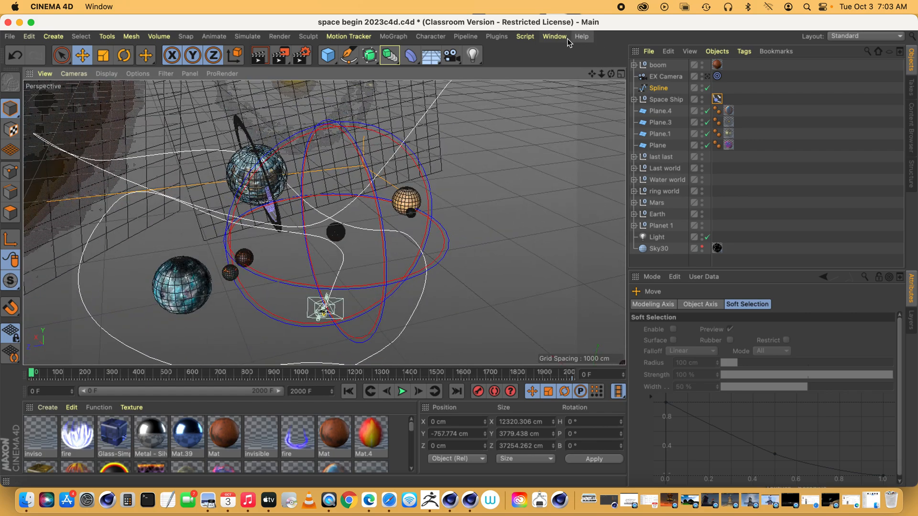
Switch to the open rocket 3.c4d project and group all the rocket's objects and lights together.
{"action": "left_click", "coordinate": [566, 38]}
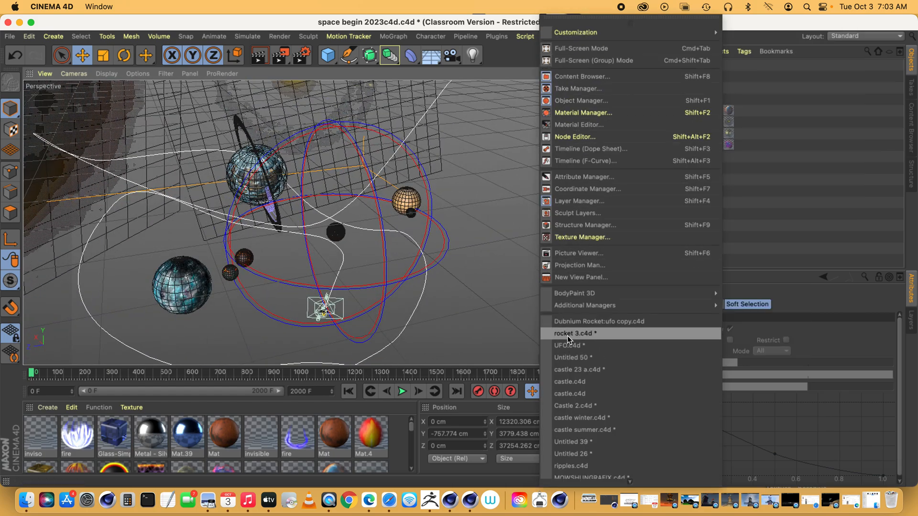
{"action": "left_click", "coordinate": [568, 334]}
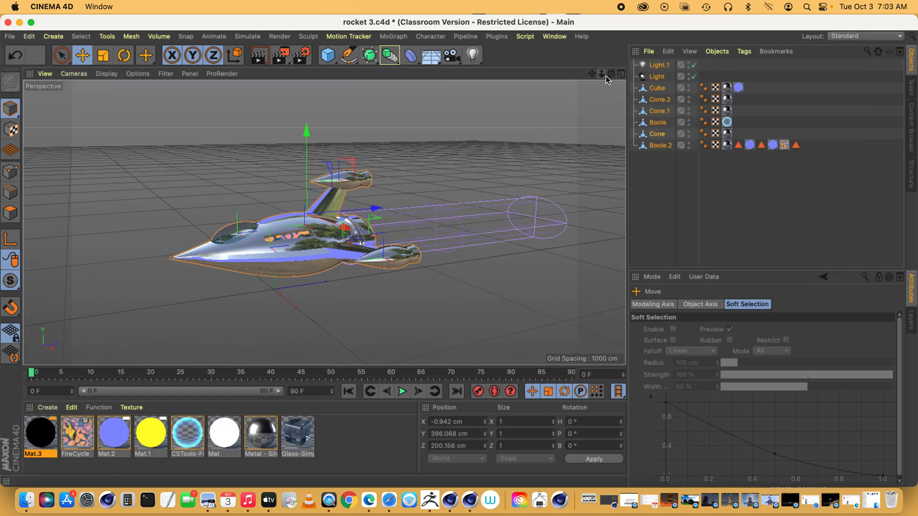
{"action": "left_click_drag", "start_coordinate": [610, 74], "coordinate": [618, 76]}
{"action": "left_click_drag", "start_coordinate": [661, 170], "coordinate": [703, 33]}
{"action": "left_click", "coordinate": [717, 51]}
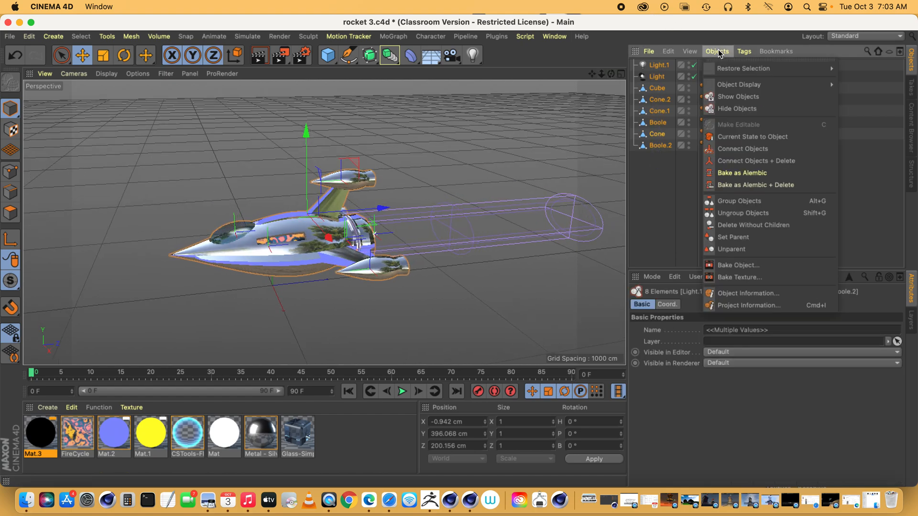
{"action": "left_click", "coordinate": [727, 202]}
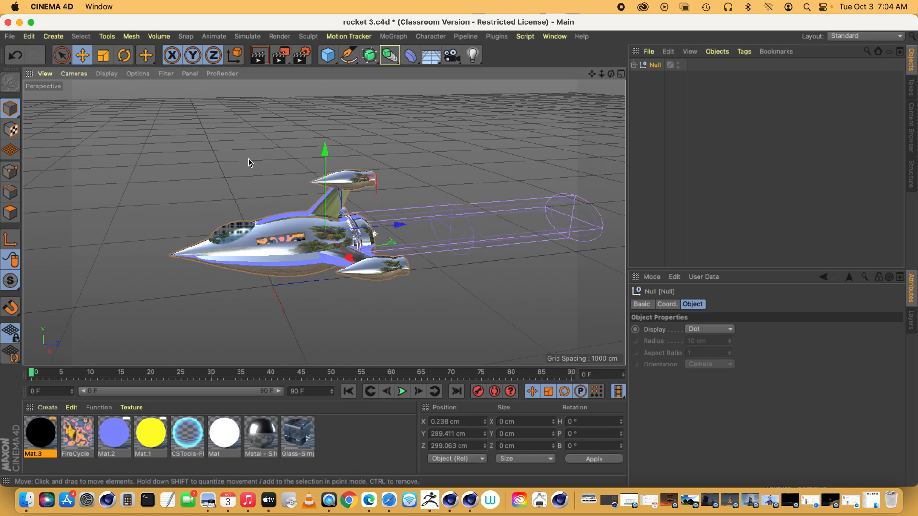
{"action": "left_click_drag", "start_coordinate": [611, 73], "coordinate": [296, 48]}
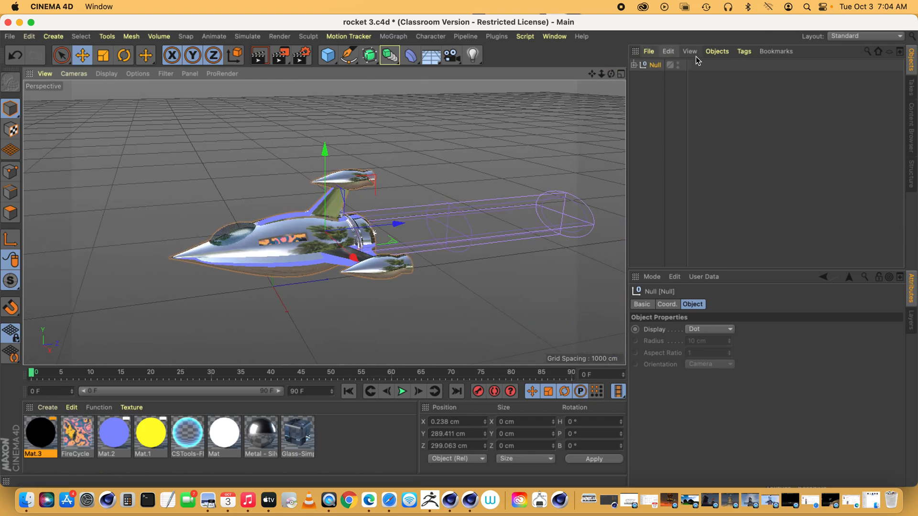
{"action": "left_click", "coordinate": [717, 51]}
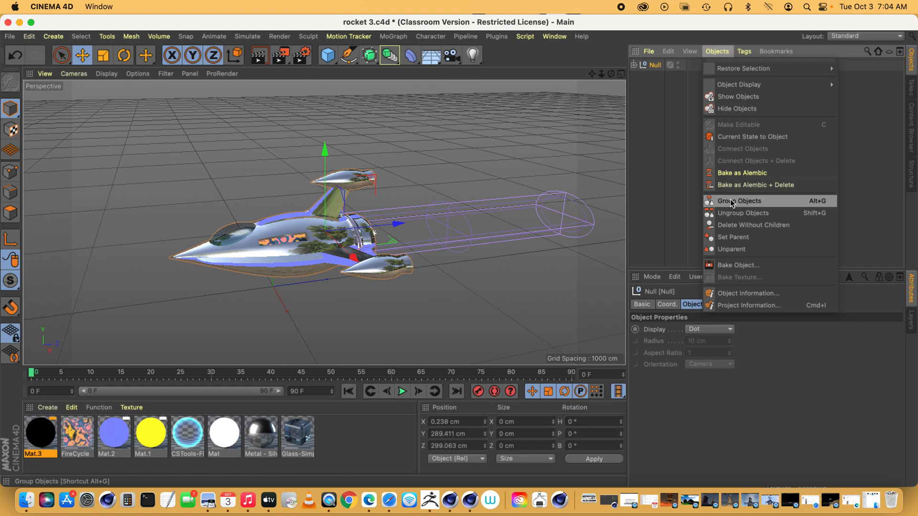
{"action": "left_click", "coordinate": [649, 52]}
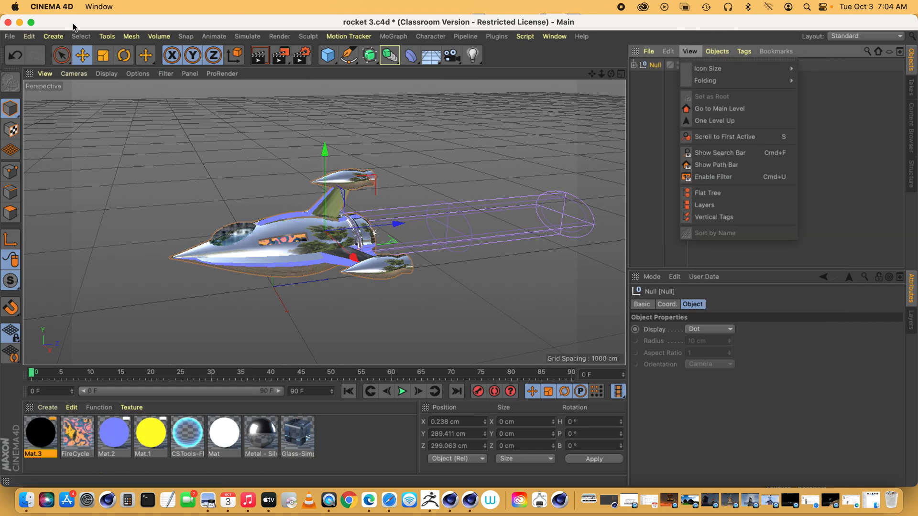
{"action": "left_click", "coordinate": [53, 36]}
{"action": "mouse_move", "coordinate": [72, 54]}
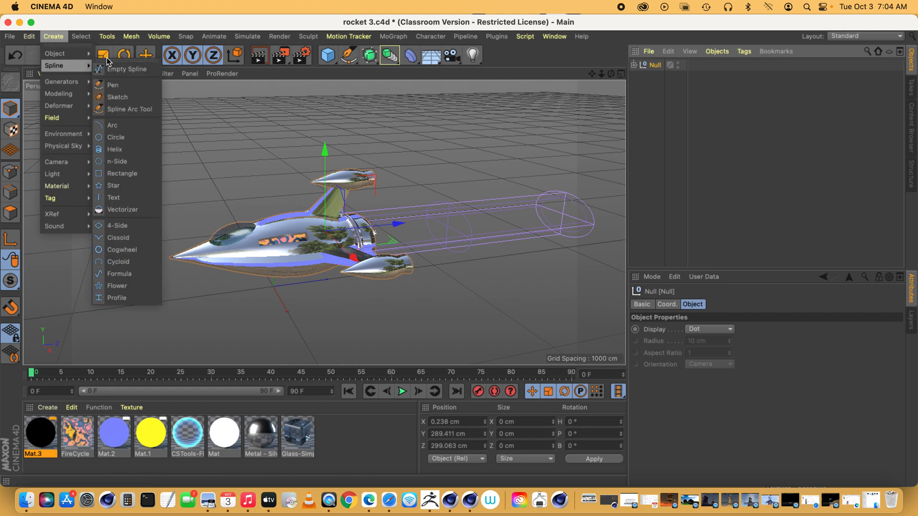
{"action": "left_click", "coordinate": [736, 98]}
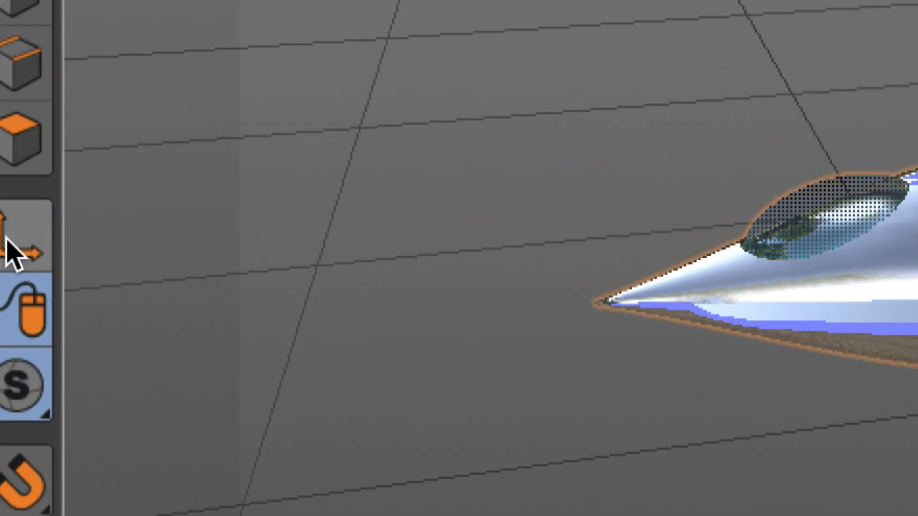
Enable axis editing and rotate only the rocket group's axis to a heading of about -180°, pointing Z toward the nose.
{"action": "left_click", "coordinate": [9, 241]}
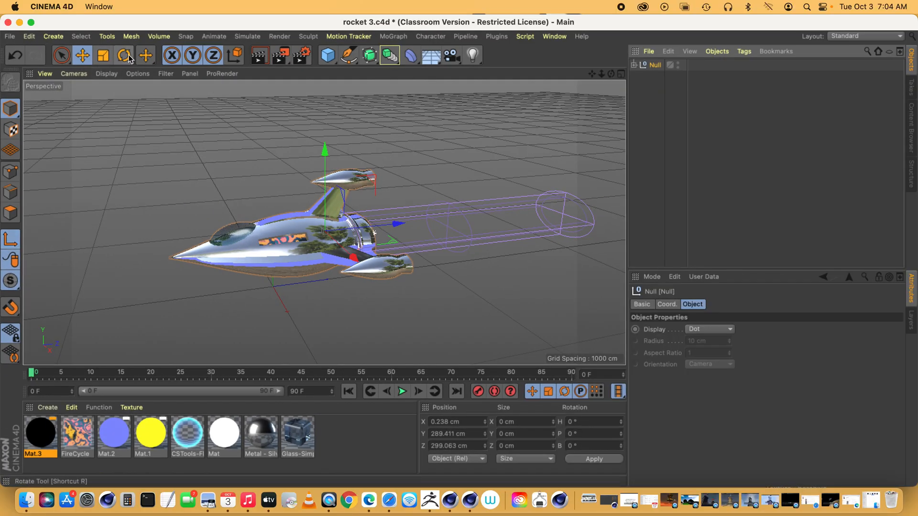
{"action": "left_click", "coordinate": [125, 55]}
{"action": "left_click_drag", "start_coordinate": [308, 247], "coordinate": [210, 234]}
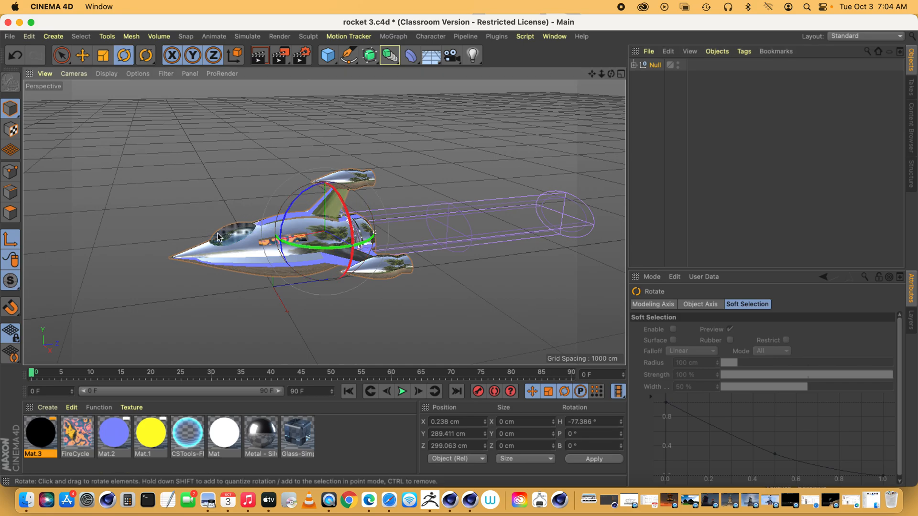
{"action": "left_click_drag", "start_coordinate": [335, 248], "coordinate": [152, 231]}
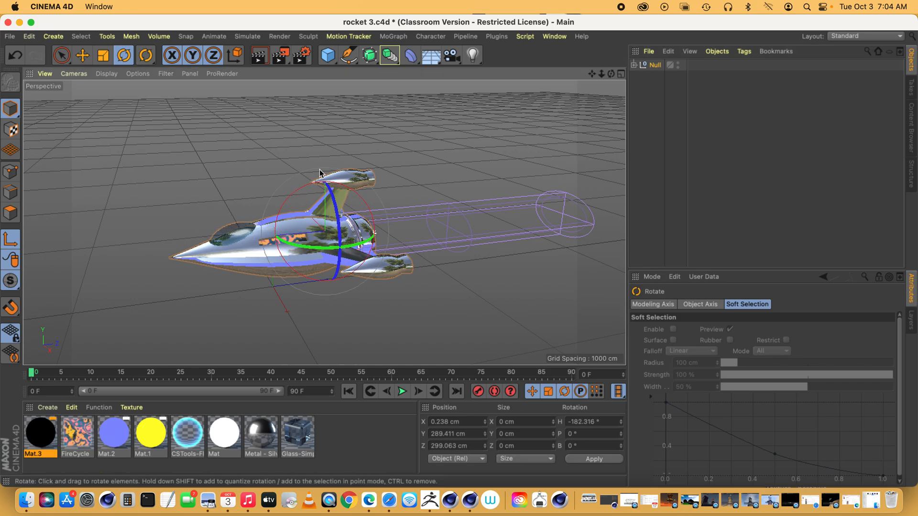
{"action": "left_click_drag", "start_coordinate": [611, 74], "coordinate": [709, 112]}
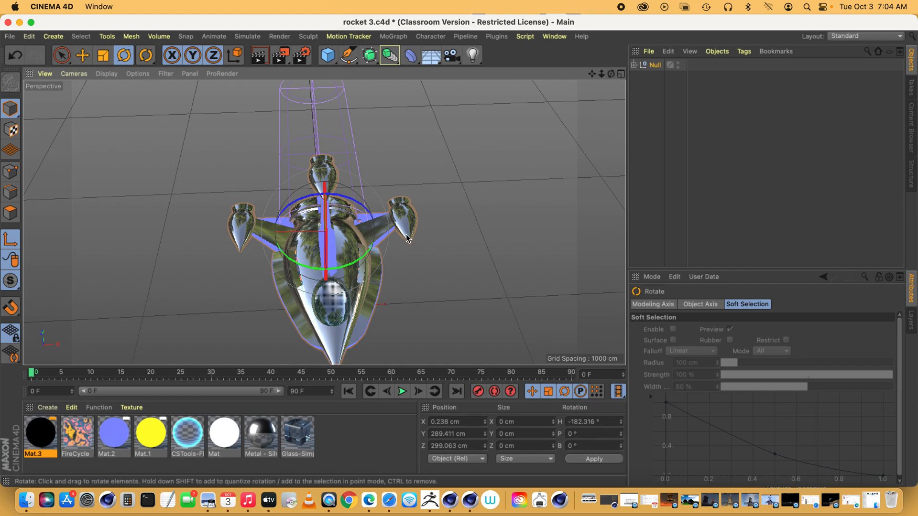
{"action": "left_click_drag", "start_coordinate": [341, 273], "coordinate": [334, 272]}
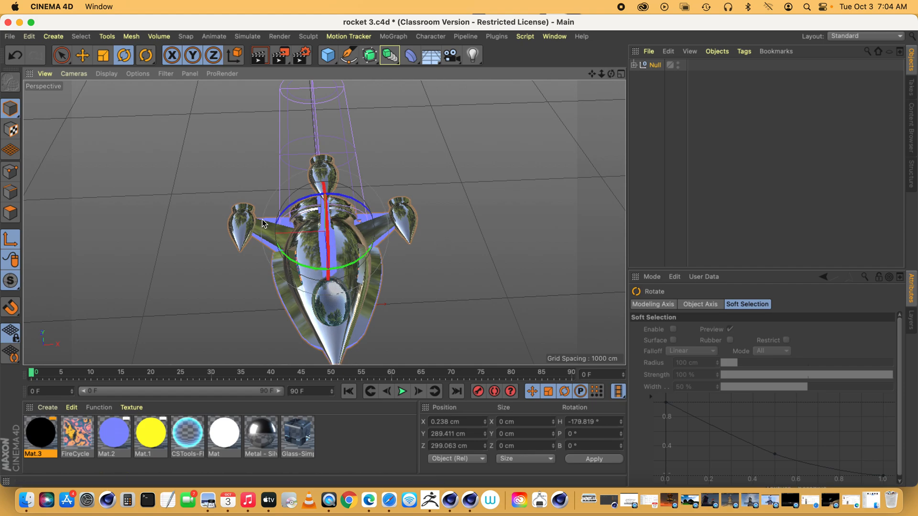
{"action": "left_click", "coordinate": [78, 53]}
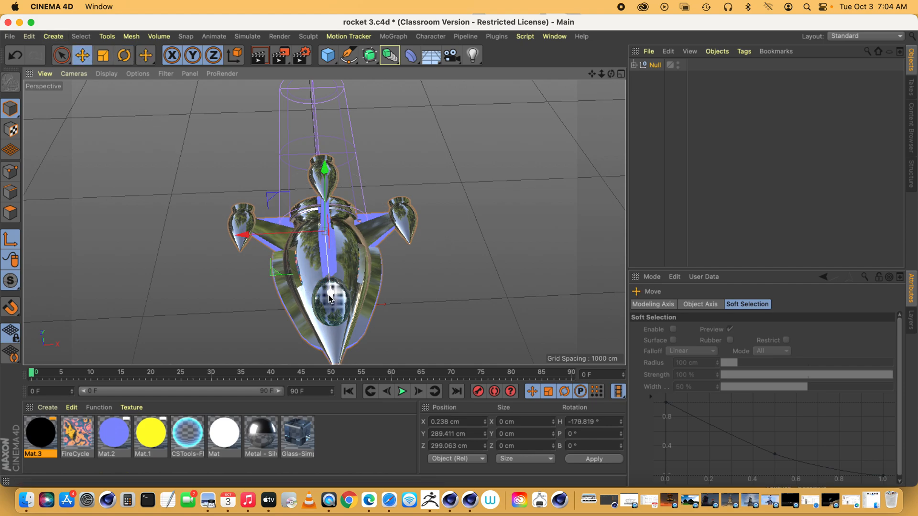
{"action": "left_click_drag", "start_coordinate": [611, 74], "coordinate": [611, 117]}
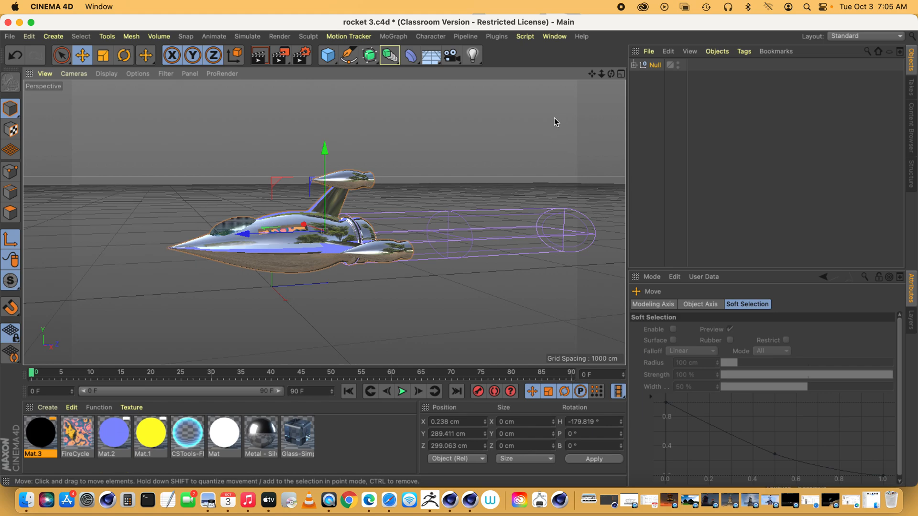
Copy the rocket's Null group.
{"action": "left_click", "coordinate": [676, 51]}
{"action": "left_click", "coordinate": [677, 108]}
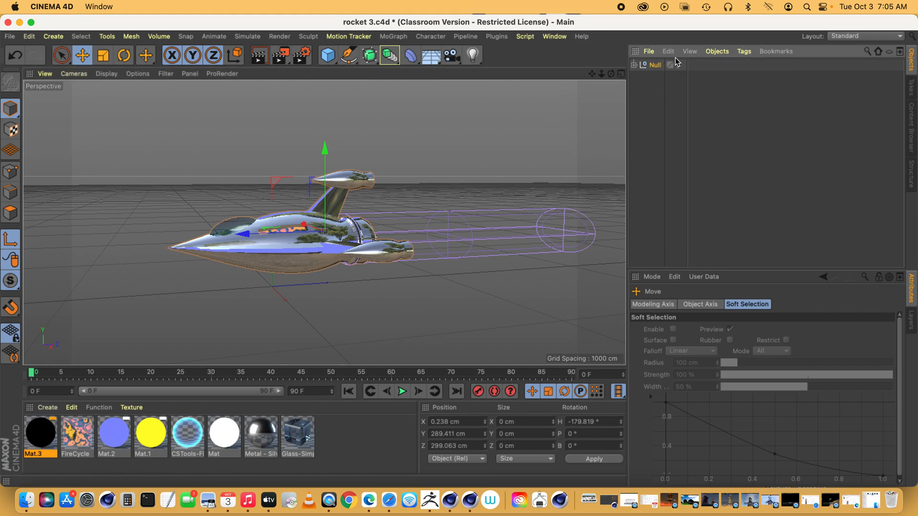
Switch to the open space begin 2023c4d.c4d project and delete the Space Ship's existing Align to Spline tag.
{"action": "left_click", "coordinate": [553, 36]}
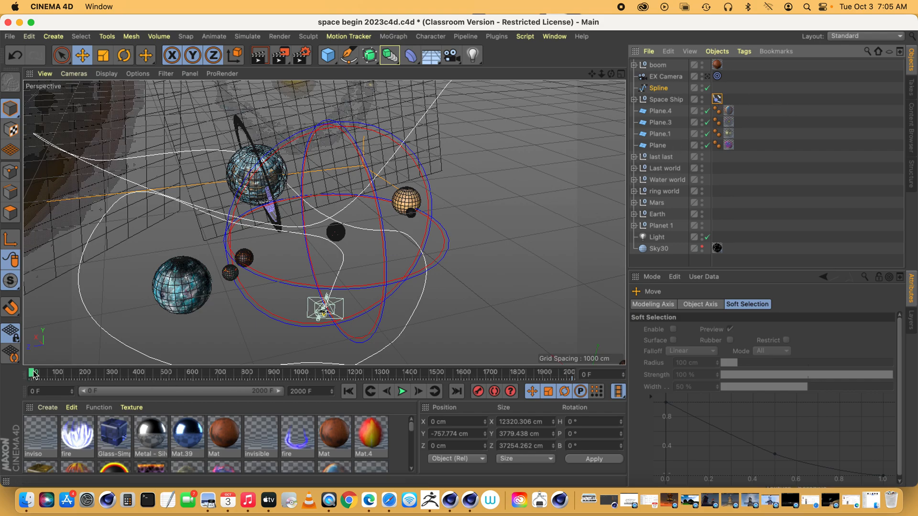
{"action": "left_click", "coordinate": [717, 99]}
{"action": "key", "text": "Delete"}
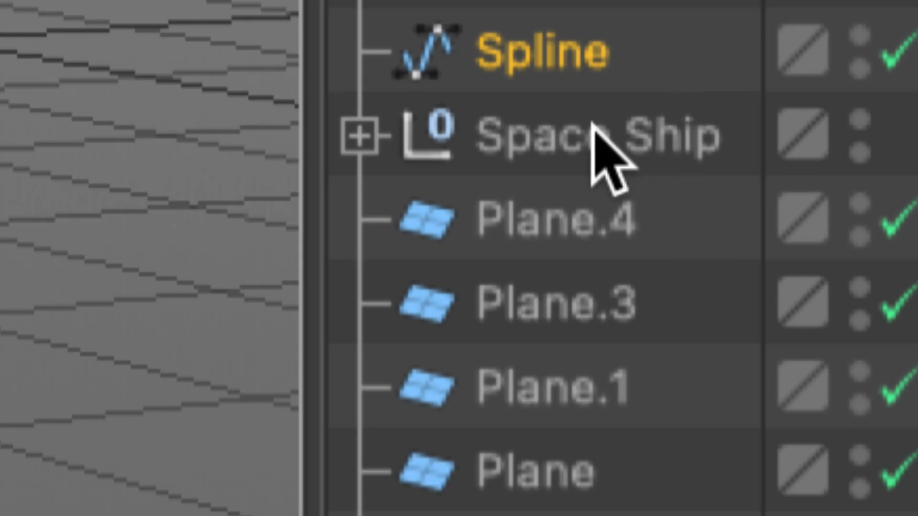
{"action": "left_click", "coordinate": [665, 99]}
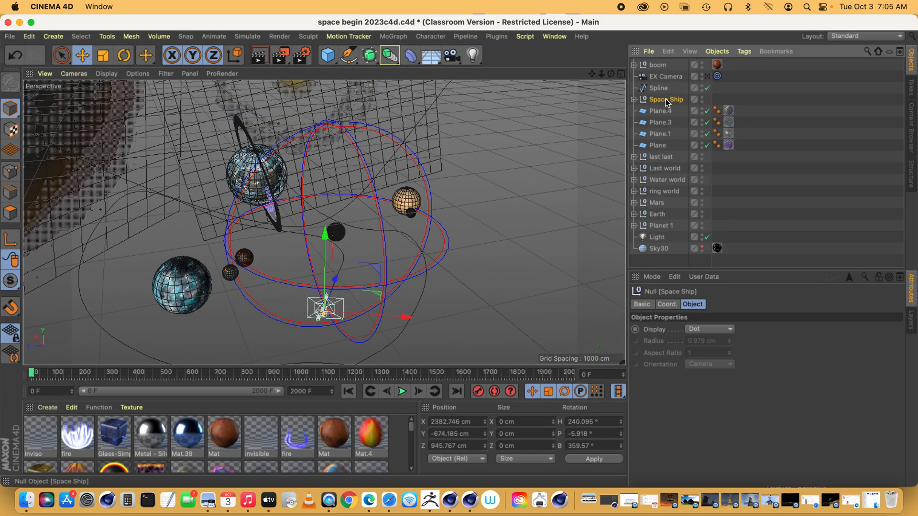
{"action": "left_click", "coordinate": [770, 29]}
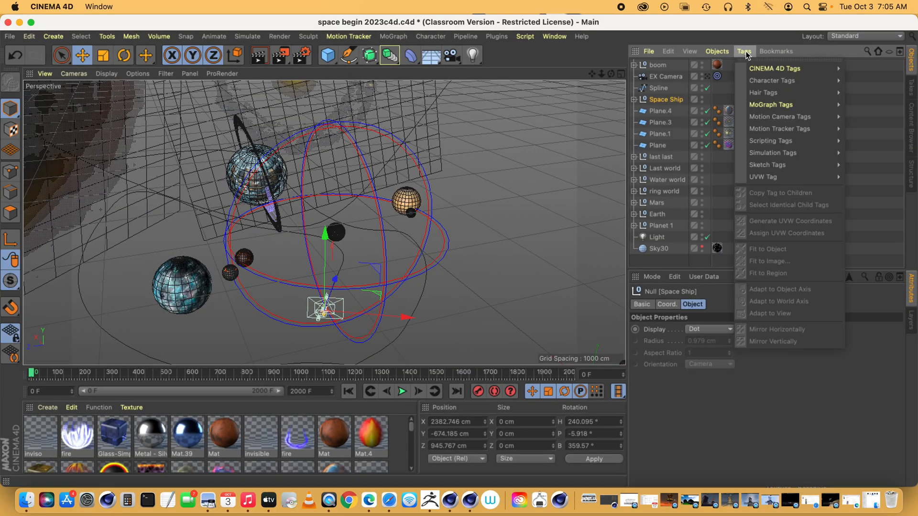
{"action": "mouse_move", "coordinate": [751, 68]}
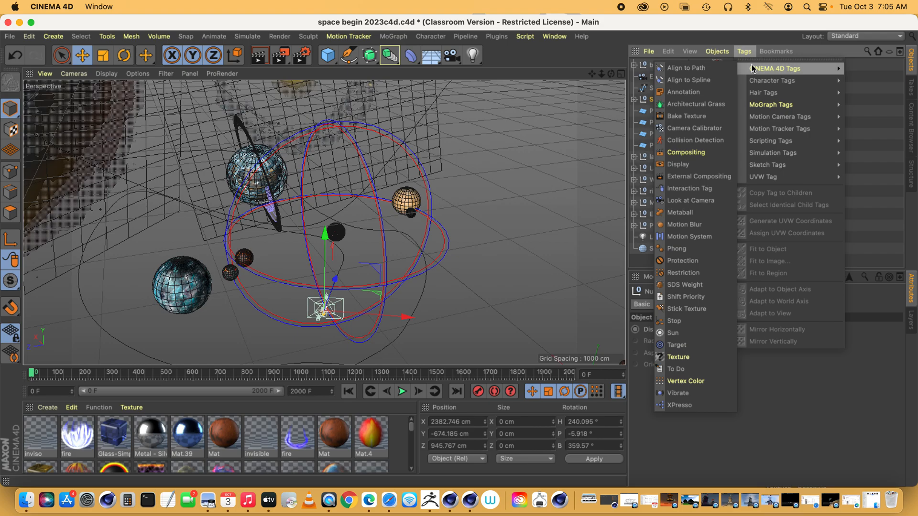
{"action": "left_click", "coordinate": [692, 80]}
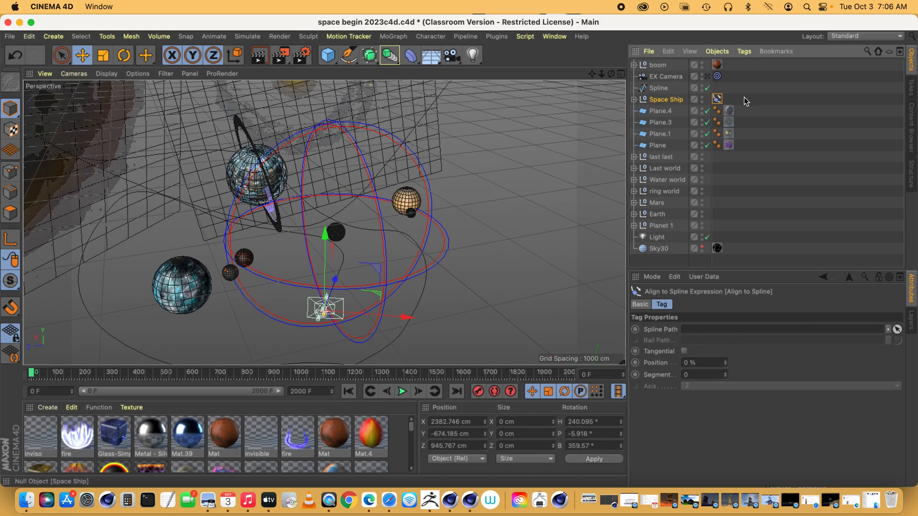
{"action": "left_click_drag", "start_coordinate": [658, 88], "coordinate": [697, 330]}
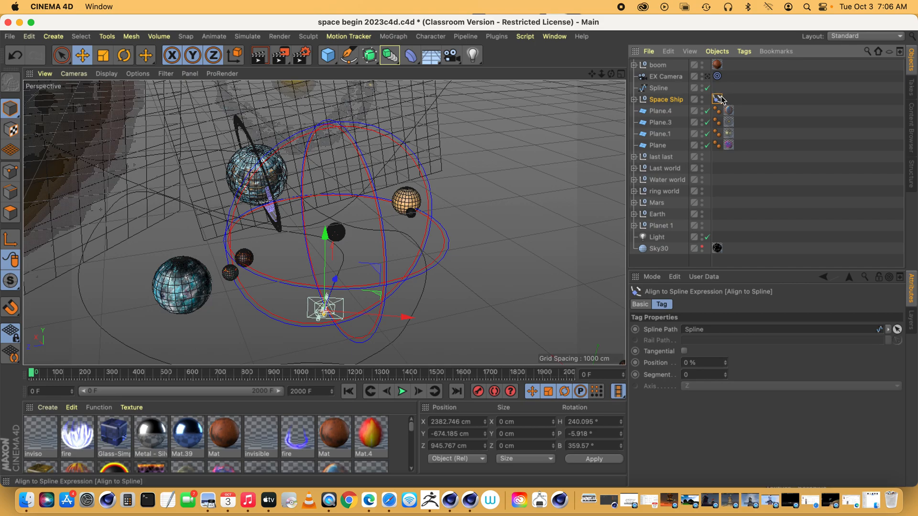
{"action": "key", "text": "Delete"}
Move the Space Ship group along its X axis, away from the start of the spline and past the blue planet.
{"action": "left_click", "coordinate": [704, 100]}
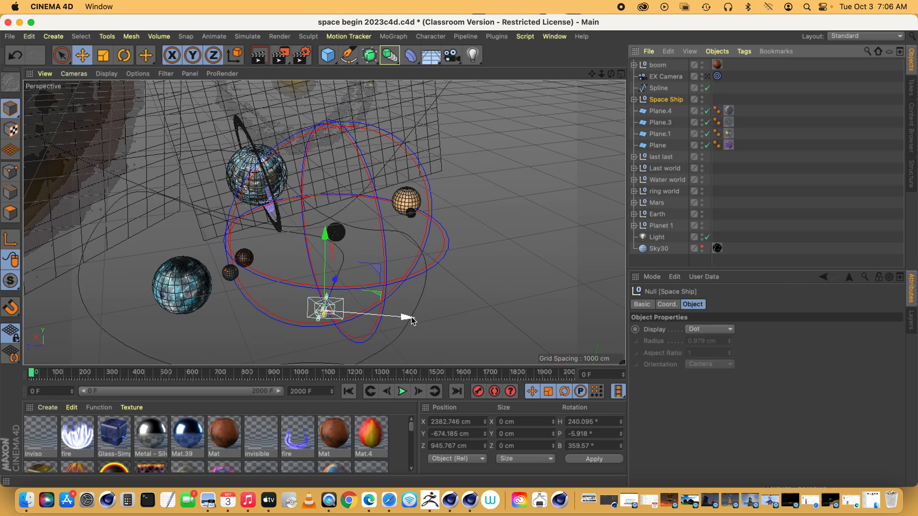
{"action": "left_click_drag", "start_coordinate": [408, 320], "coordinate": [201, 313]}
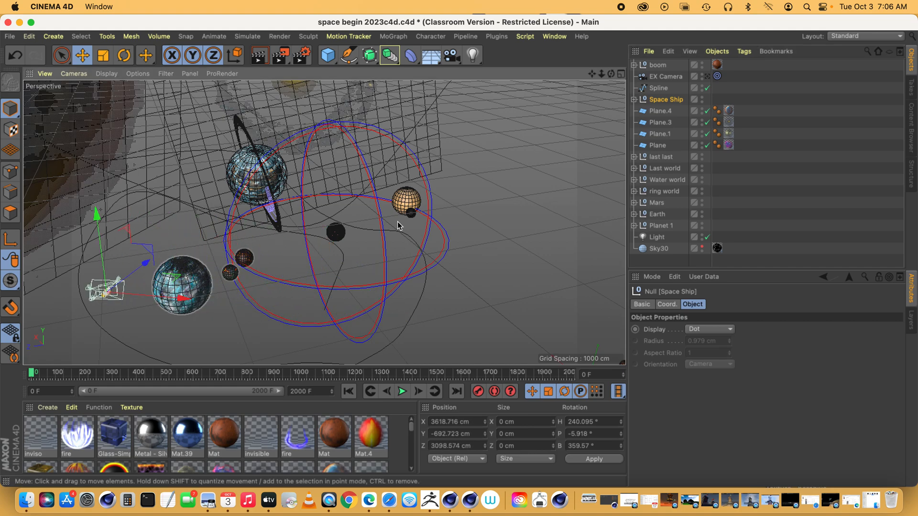
Add an Align to Spline tag to the Space Ship, assign Spline as its Spline Path, and enable Tangential.
{"action": "left_click", "coordinate": [744, 51]}
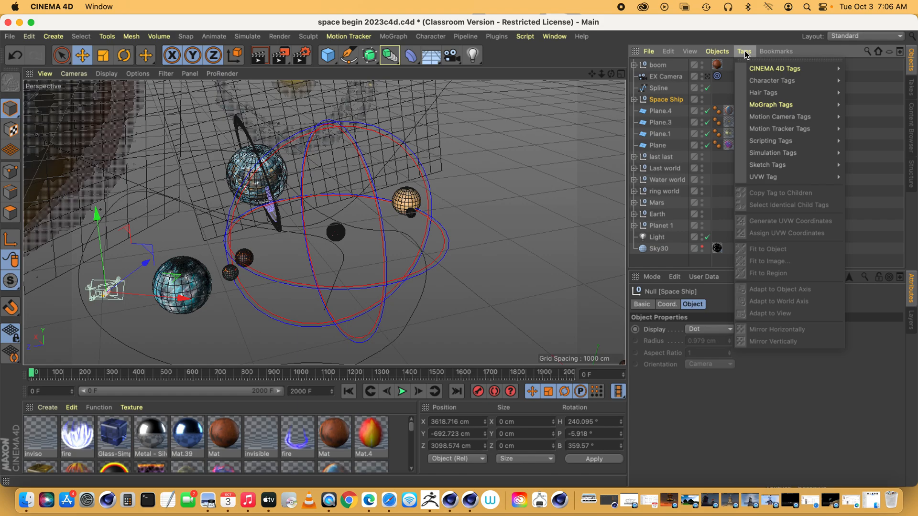
{"action": "mouse_move", "coordinate": [755, 68]}
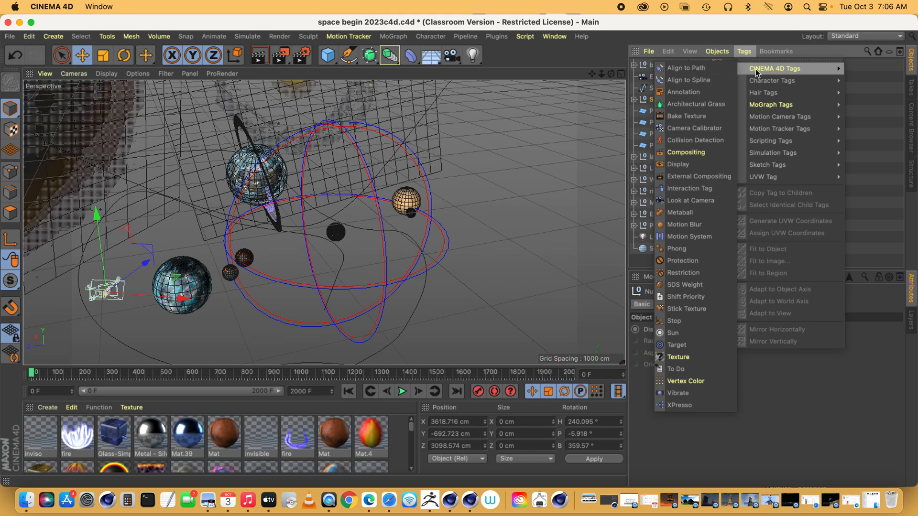
{"action": "left_click", "coordinate": [689, 82]}
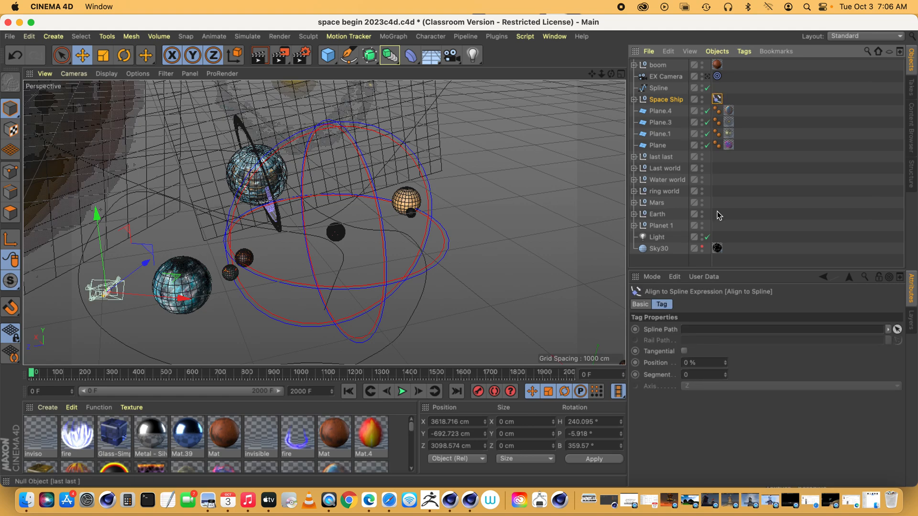
{"action": "left_click_drag", "start_coordinate": [659, 88], "coordinate": [694, 336]}
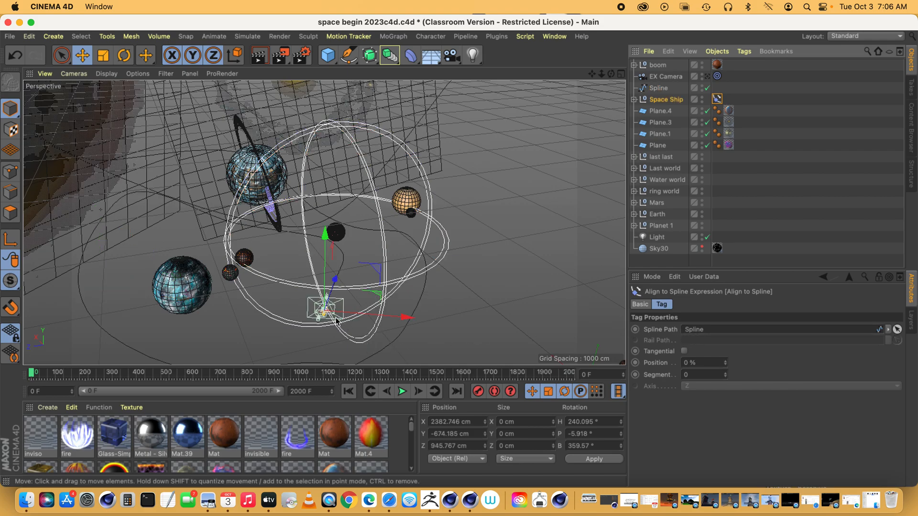
{"action": "left_click", "coordinate": [325, 310]}
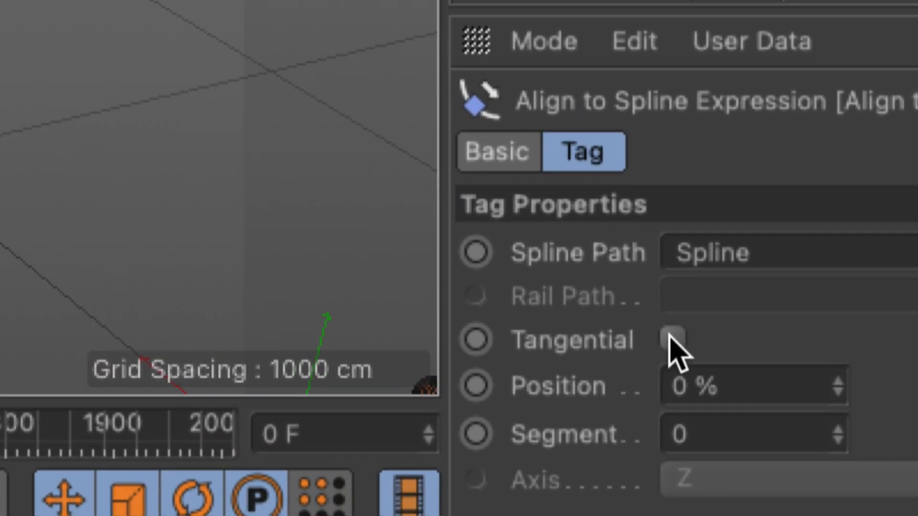
{"action": "left_click", "coordinate": [671, 339]}
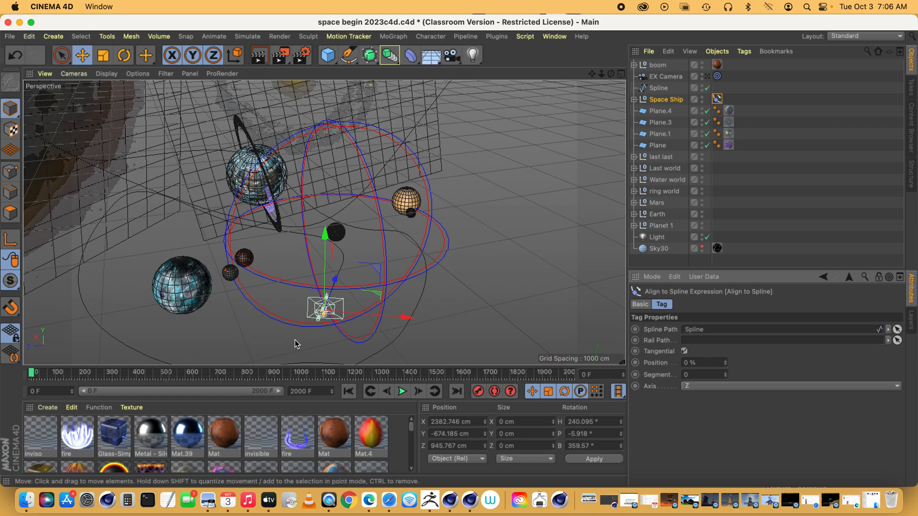
{"action": "left_click", "coordinate": [35, 391]}
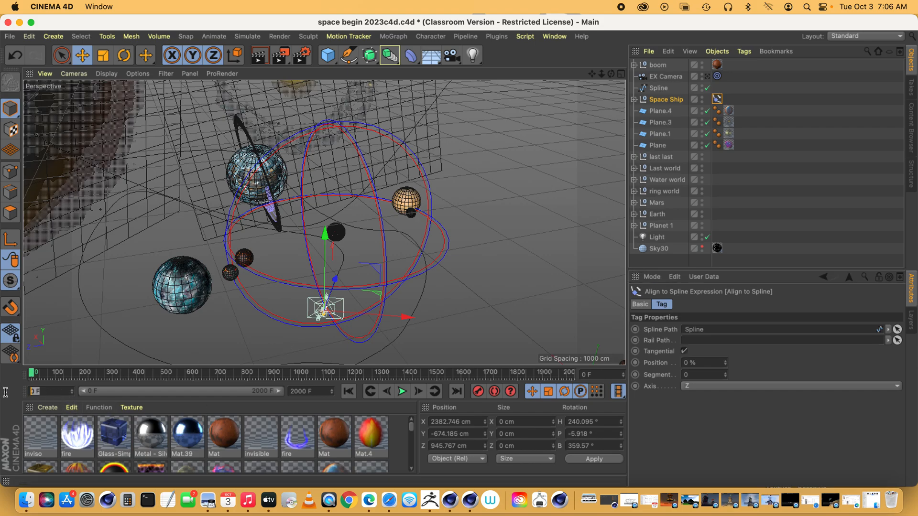
{"action": "key", "text": "Return"}
{"action": "left_click_drag", "start_coordinate": [93, 391], "coordinate": [66, 393]}
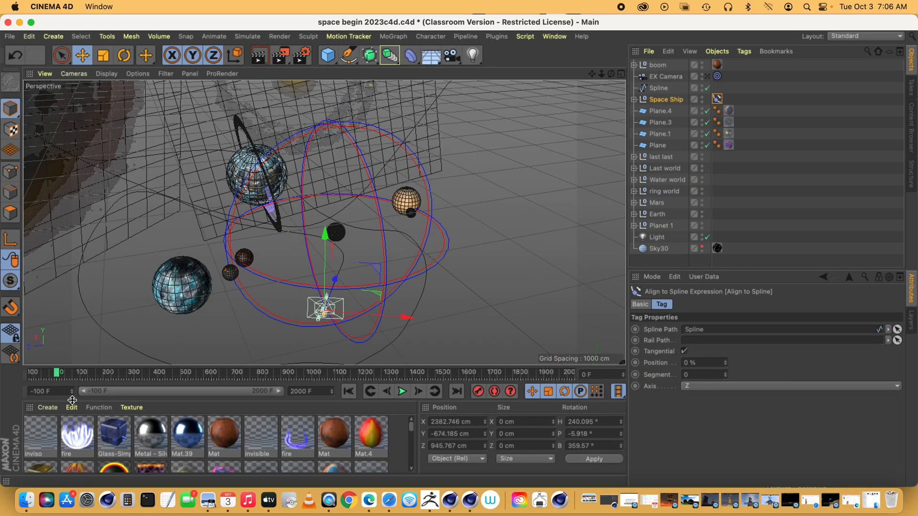
{"action": "left_click", "coordinate": [57, 392]}
{"action": "type", "text": "0"}
{"action": "key", "text": "Return"}
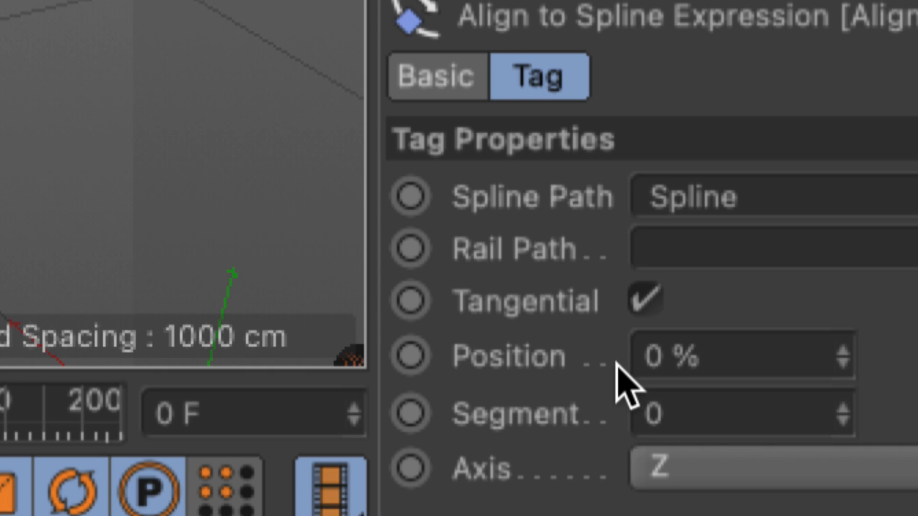
Keyframe the Align to Spline tag's Position at 0 % on frame 0.
{"action": "left_click", "coordinate": [700, 356]}
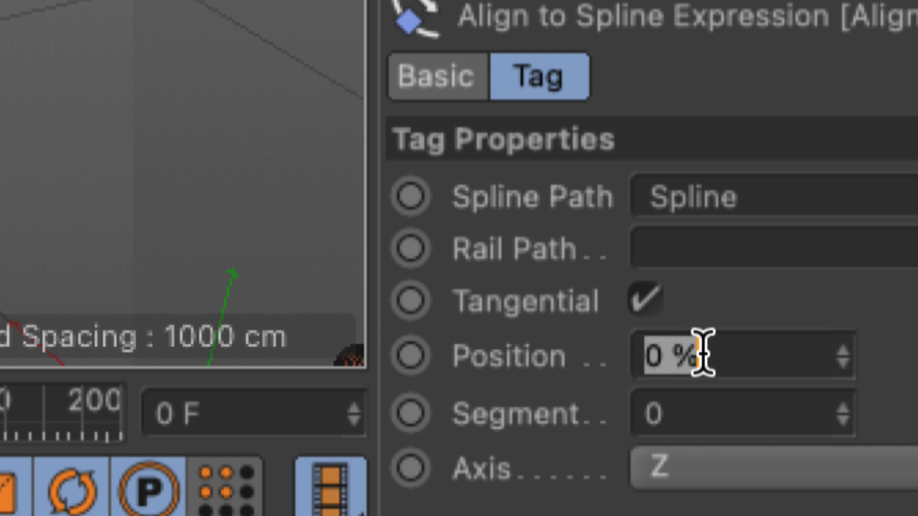
{"action": "left_click", "coordinate": [599, 352]}
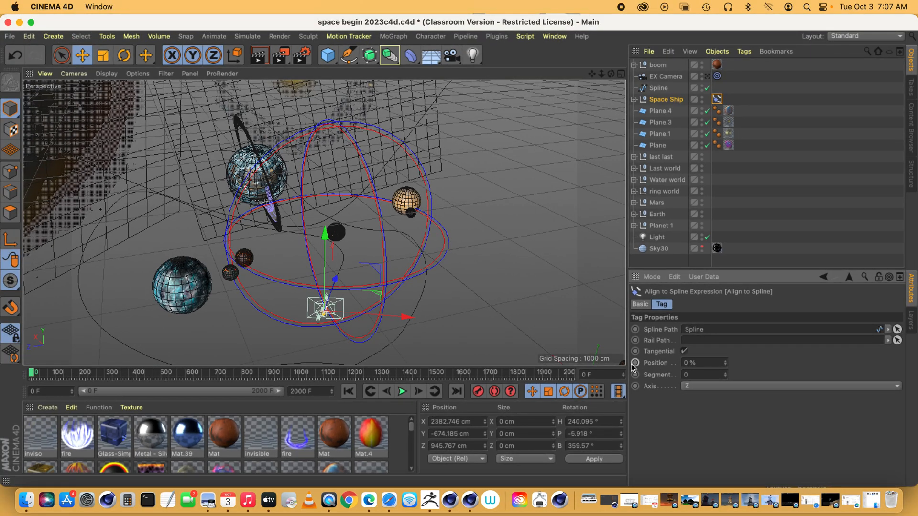
{"action": "left_click", "coordinate": [712, 364]}
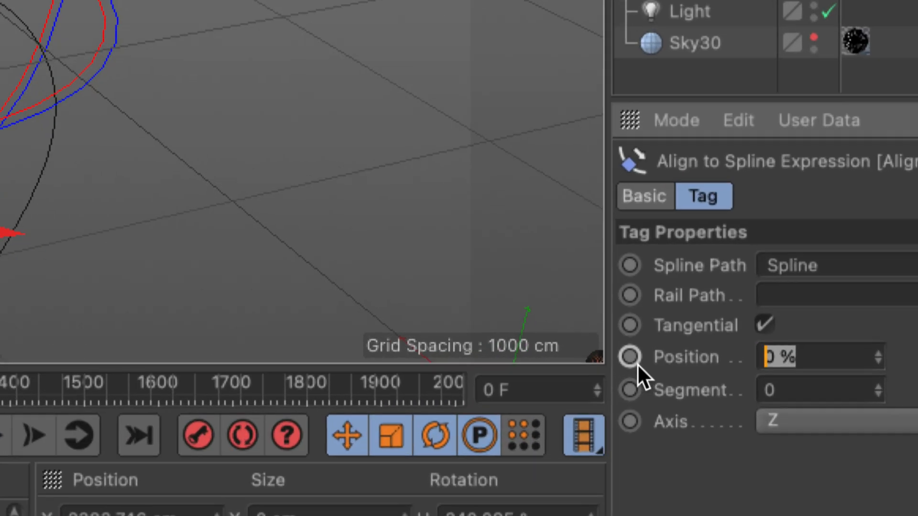
{"action": "left_click", "coordinate": [635, 363]}
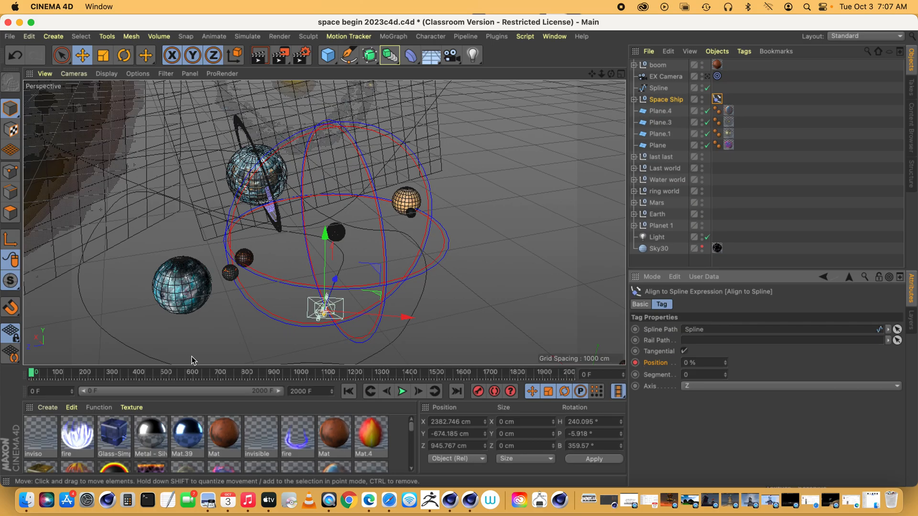
Go to frame 2000 and set the Align to Spline tag's keyframed Position to 100 %.
{"action": "left_click_drag", "start_coordinate": [31, 373], "coordinate": [618, 362]}
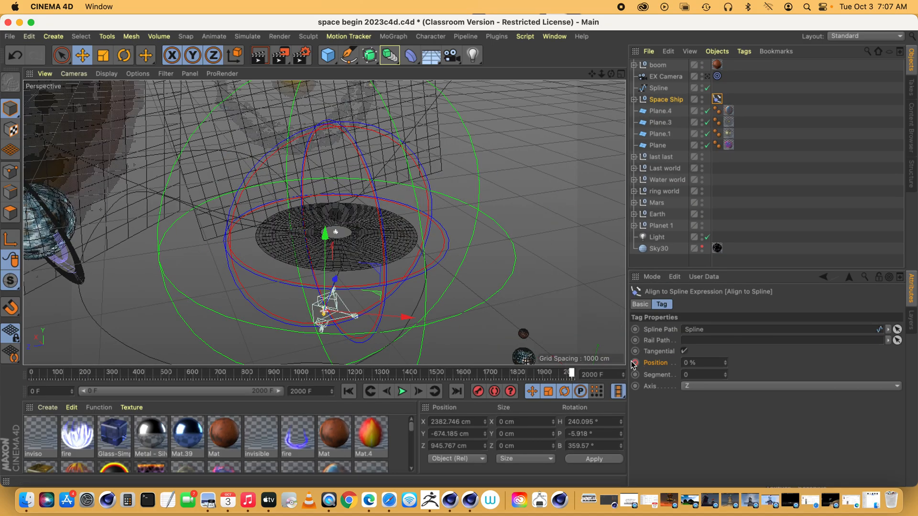
{"action": "left_click_drag", "start_coordinate": [709, 363], "coordinate": [650, 361]}
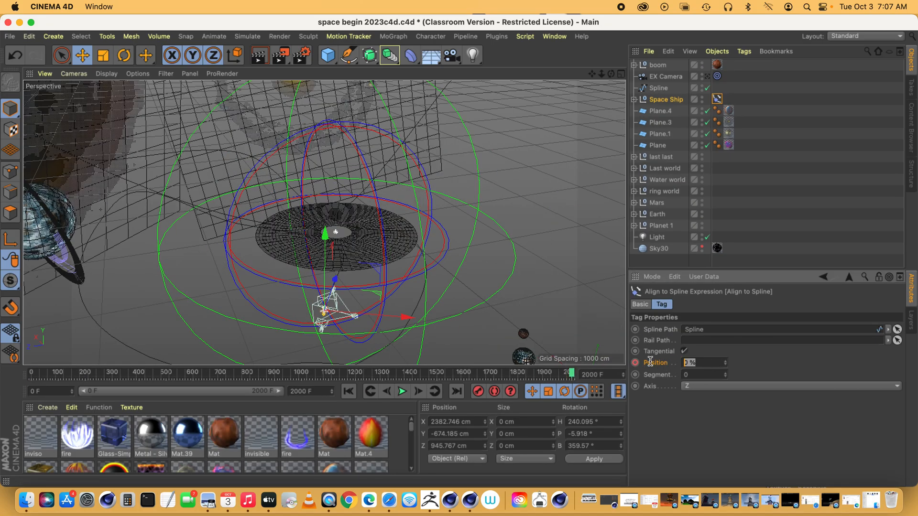
{"action": "type", "text": "100"}
{"action": "key", "text": "Return"}
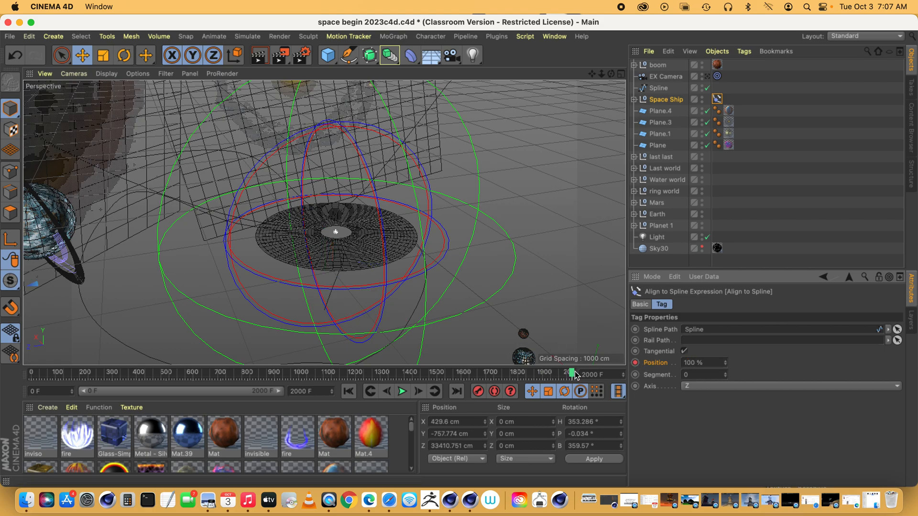
Scrub back to frame 848, look through the rear cam, and preview the ship's flight up to frame 925.
{"action": "mouse_move", "coordinate": [572, 374]}
{"action": "left_mouse_down"}
{"action": "mouse_move", "coordinate": [43, 374]}
{"action": "mouse_move", "coordinate": [321, 372]}
{"action": "mouse_move", "coordinate": [382, 342]}
{"action": "mouse_move", "coordinate": [448, 339]}
{"action": "mouse_move", "coordinate": [426, 329]}
{"action": "mouse_move", "coordinate": [336, 348]}
{"action": "mouse_move", "coordinate": [272, 329]}
{"action": "mouse_move", "coordinate": [135, 96]}
{"action": "left_mouse_up"}
{"action": "left_click", "coordinate": [73, 73]}
{"action": "mouse_move", "coordinate": [89, 104]}
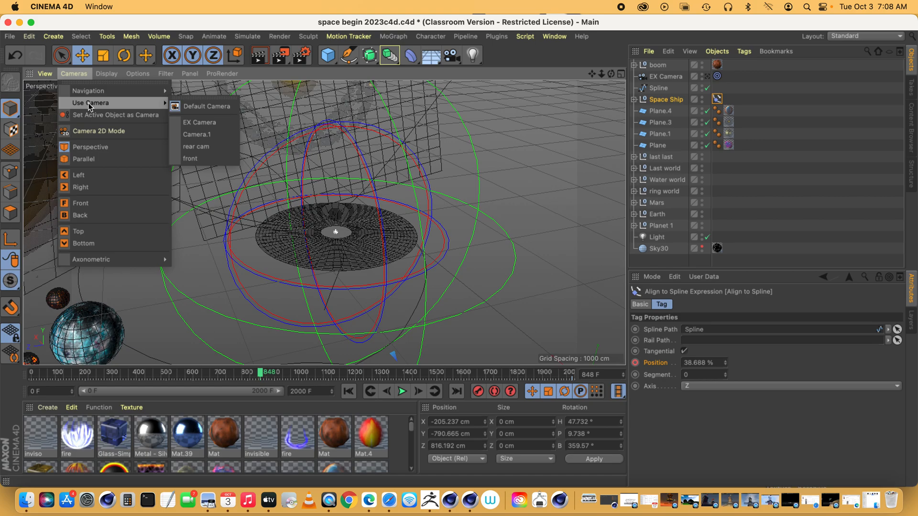
{"action": "left_click", "coordinate": [199, 149]}
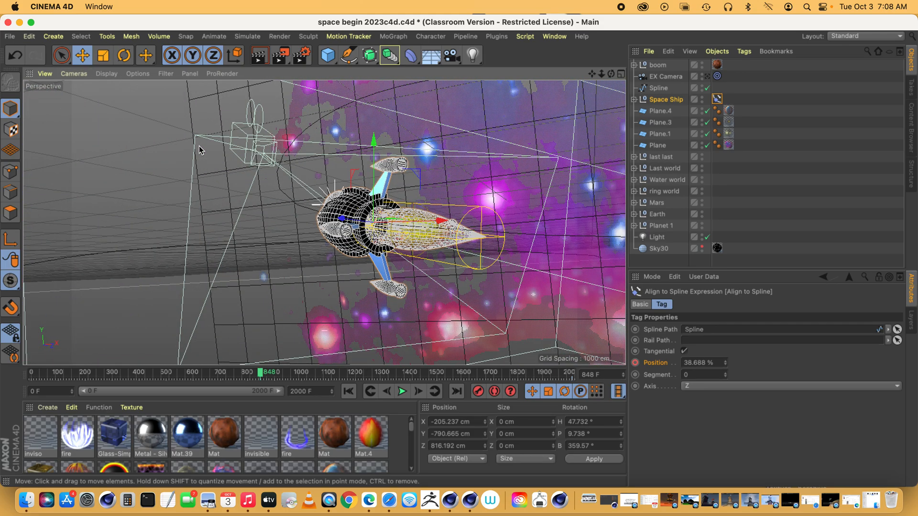
{"action": "left_click_drag", "start_coordinate": [262, 375], "coordinate": [281, 372]}
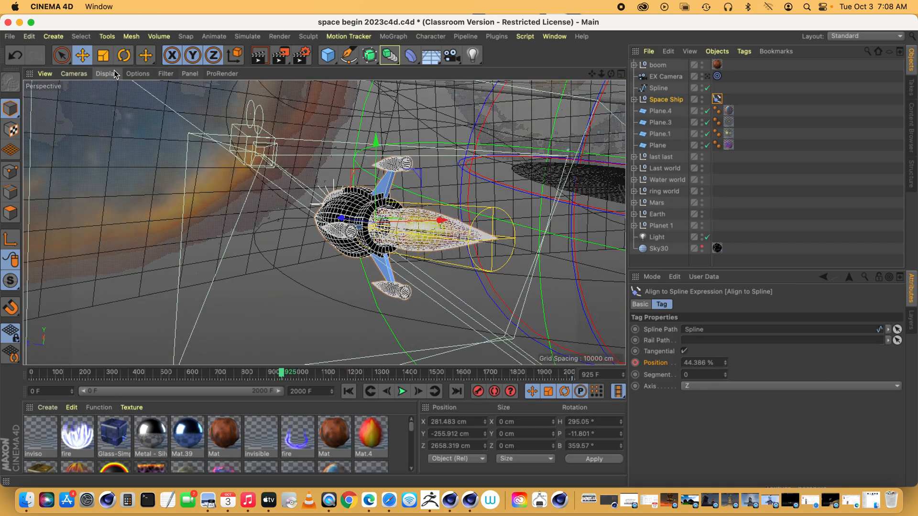
Switch the view to the front camera and preview the ship's flight around frame 848.
{"action": "left_click", "coordinate": [73, 73]}
{"action": "mouse_move", "coordinate": [153, 104]}
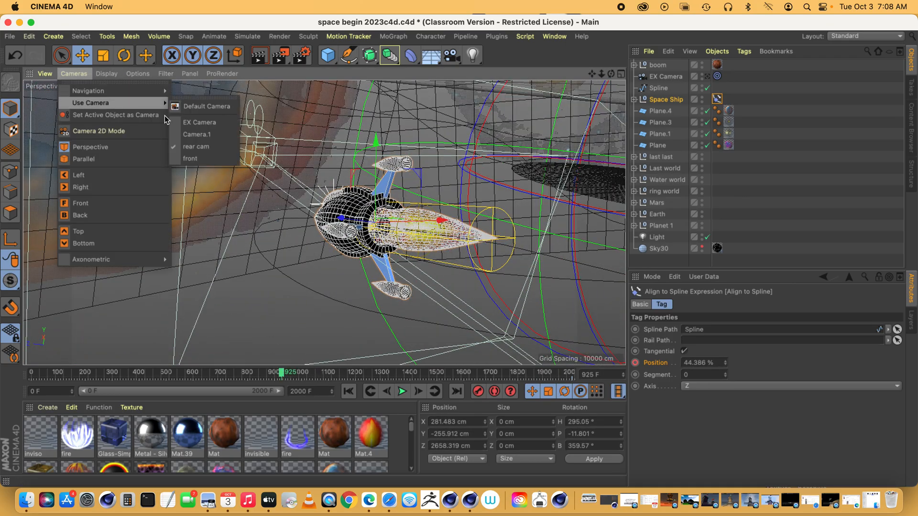
{"action": "left_click", "coordinate": [196, 155]}
{"action": "mouse_move", "coordinate": [257, 372]}
{"action": "left_mouse_down"}
{"action": "mouse_move", "coordinate": [216, 371]}
{"action": "mouse_move", "coordinate": [354, 375]}
{"action": "mouse_move", "coordinate": [158, 372]}
{"action": "mouse_move", "coordinate": [260, 372]}
{"action": "left_mouse_up"}
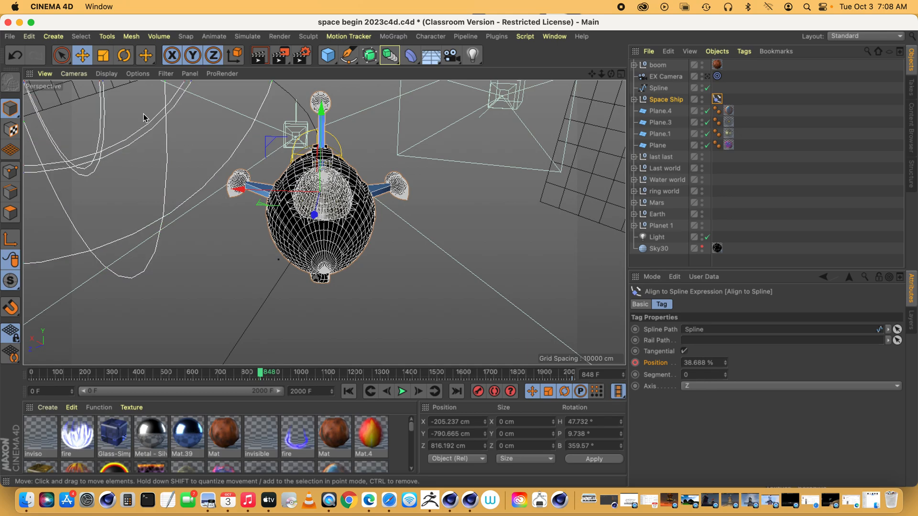
Switch the view to the EX Camera and scrub the animation forward to frame 1692.
{"action": "left_click", "coordinate": [74, 73]}
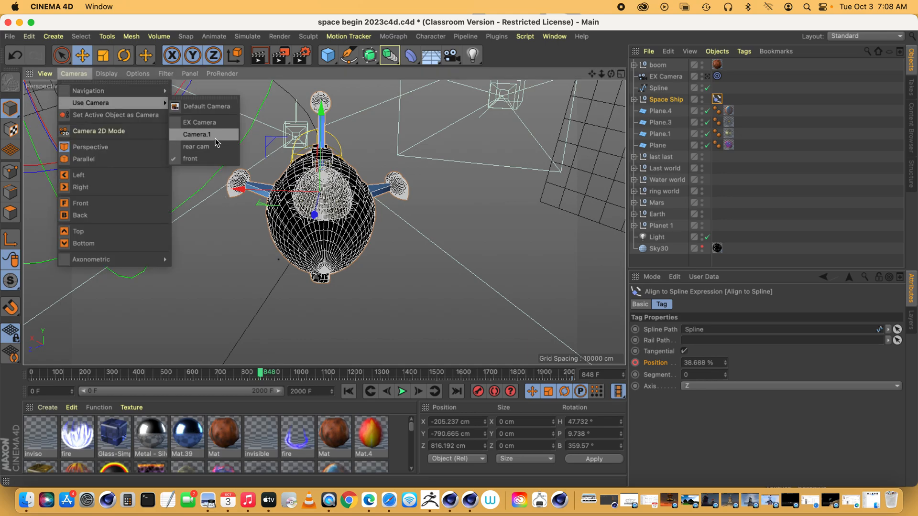
{"action": "left_click", "coordinate": [199, 122]}
{"action": "left_click_drag", "start_coordinate": [261, 377], "coordinate": [409, 362]}
{"action": "left_click_drag", "start_coordinate": [406, 366], "coordinate": [489, 340]}
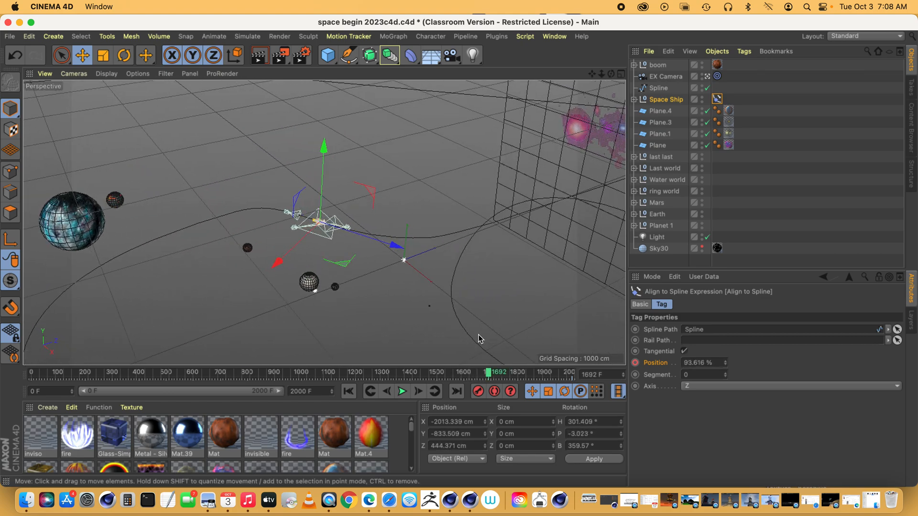